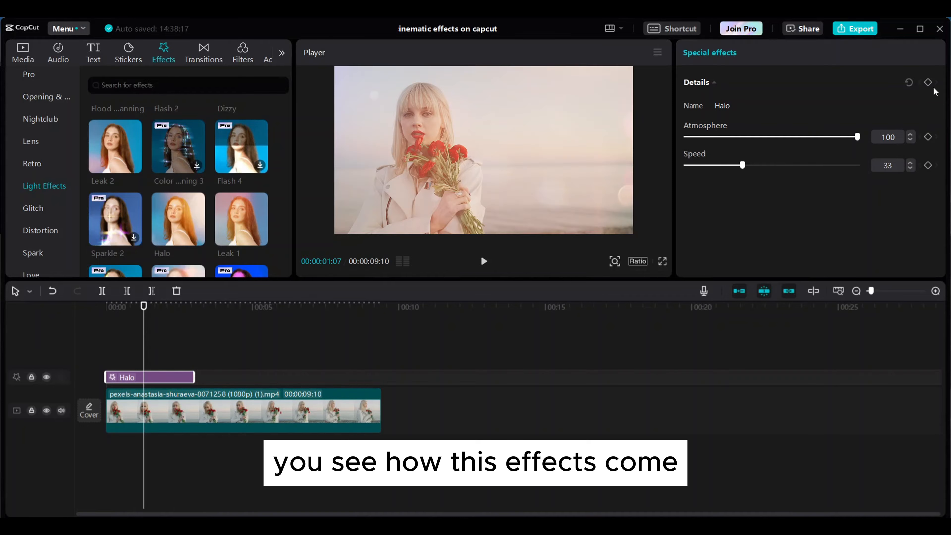
- Set the Halo effect's Atmosphere to 76 and Speed to 55, and open the export settings
drag(857, 137, 808, 146)
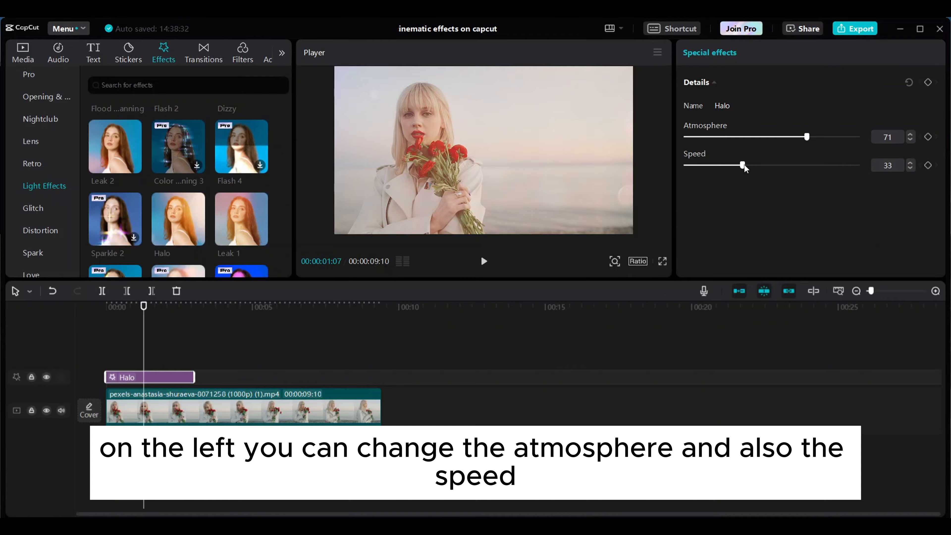
drag(744, 168, 789, 167)
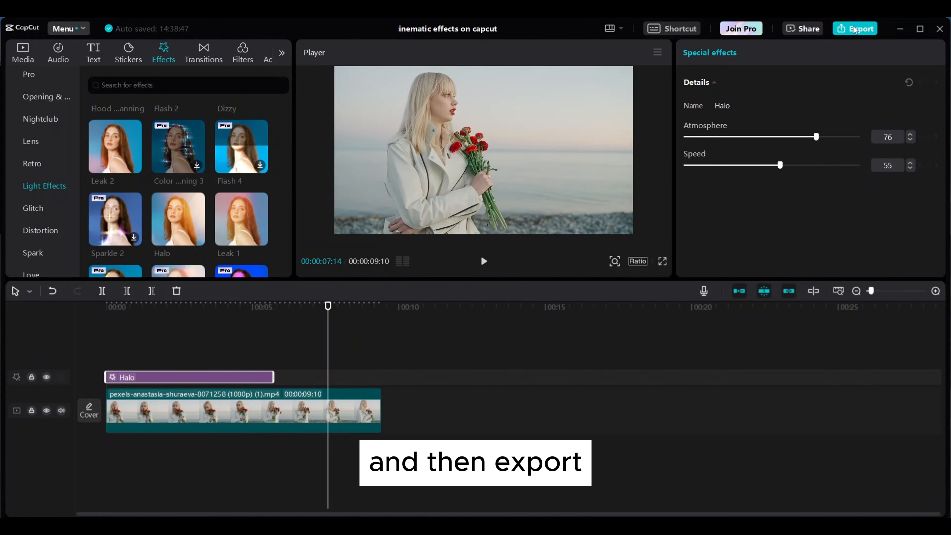
click(855, 29)
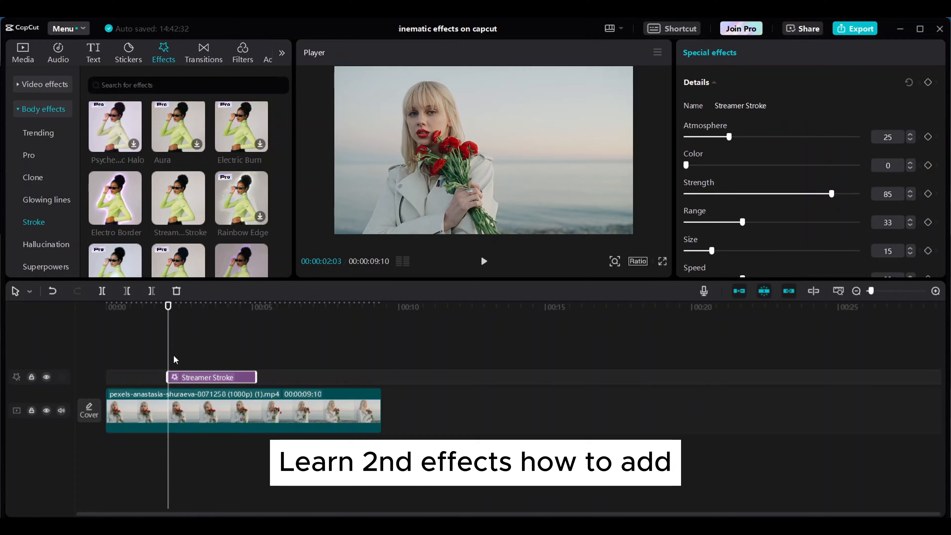
- Set the Streamer Stroke effect's Color to 25, Range to 63, Size to 32 and Speed to 51
mouse_move(170, 362)
mouse_down()
mouse_move(136, 369)
mouse_move(273, 344)
mouse_move(205, 351)
mouse_move(239, 358)
mouse_up()
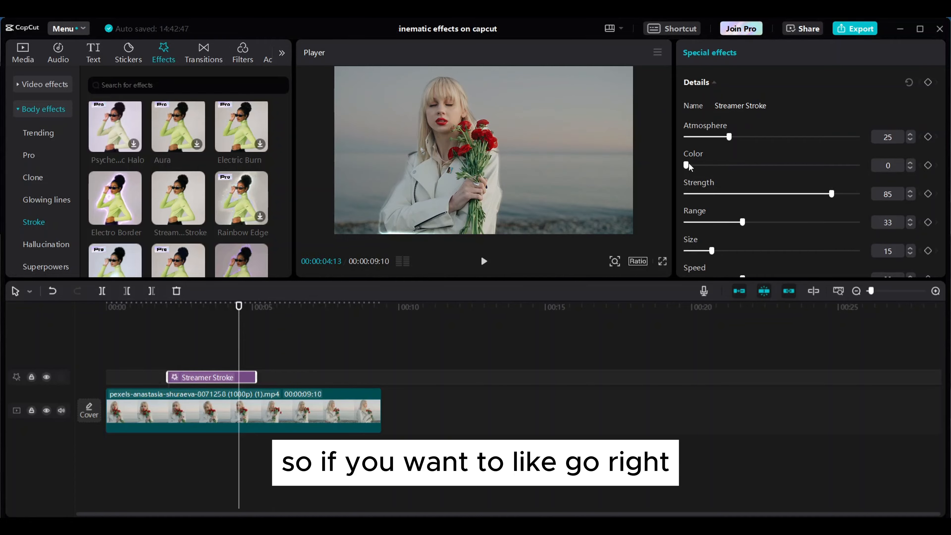
drag(687, 166, 705, 165)
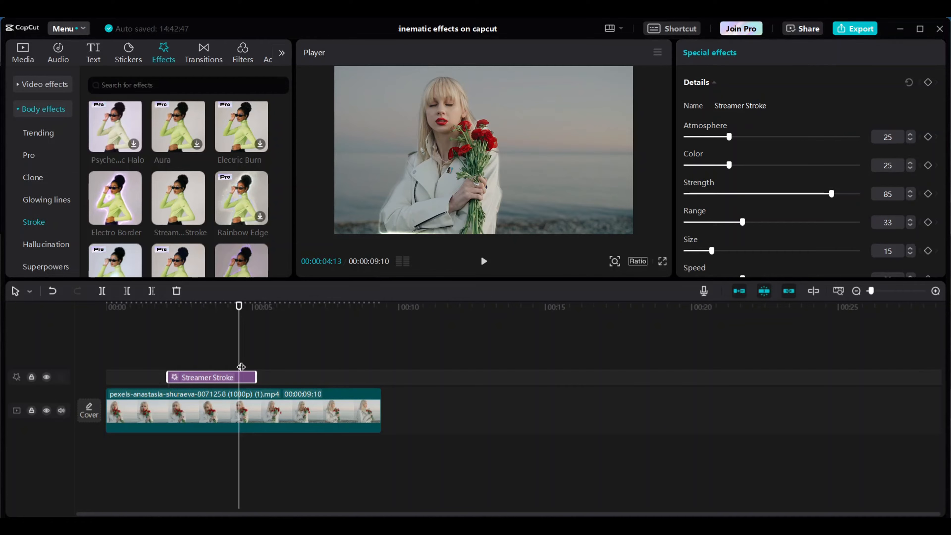
mouse_move(241, 366)
mouse_down()
mouse_move(173, 361)
mouse_move(257, 358)
mouse_up()
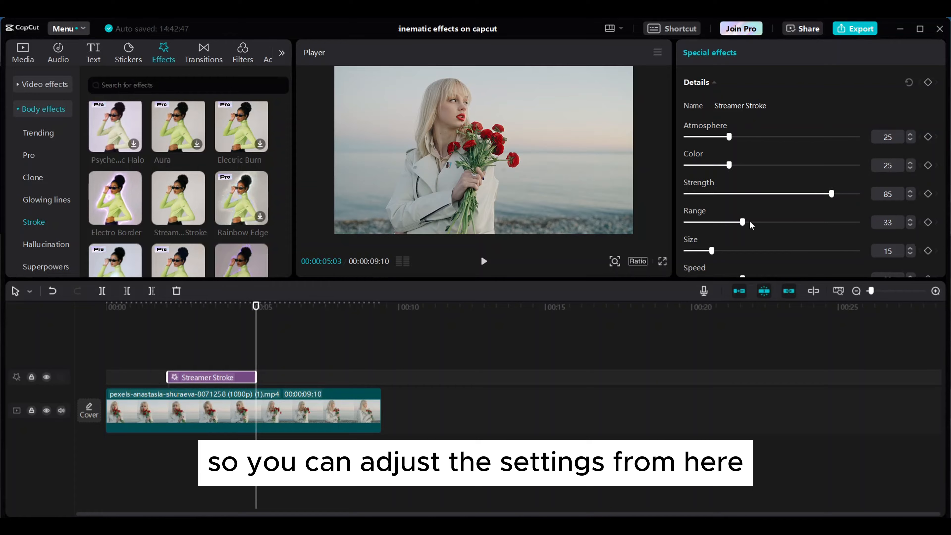
drag(742, 222, 794, 222)
drag(717, 253, 774, 268)
scroll(747, 251, down, 1)
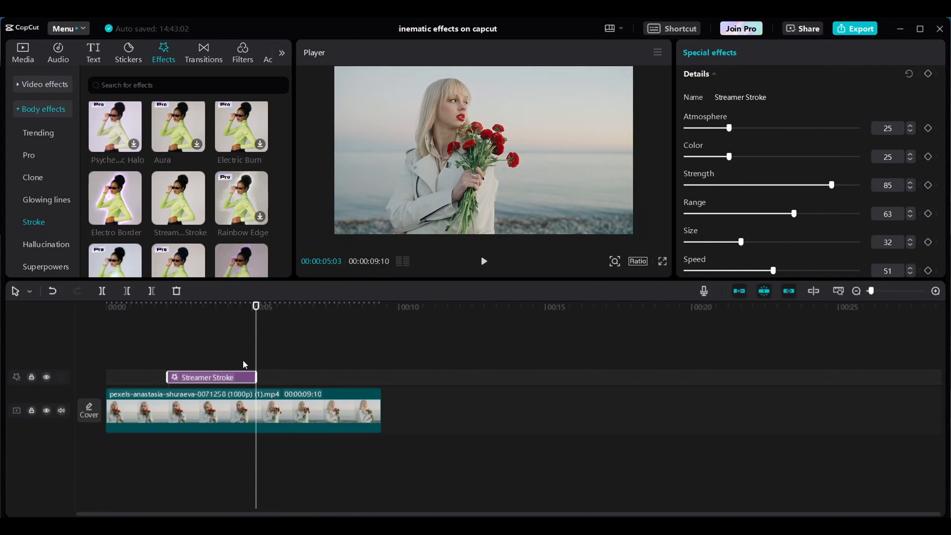
- Preview the adjusted Streamer Stroke effect on the clip and open the export settings
drag(254, 362, 284, 345)
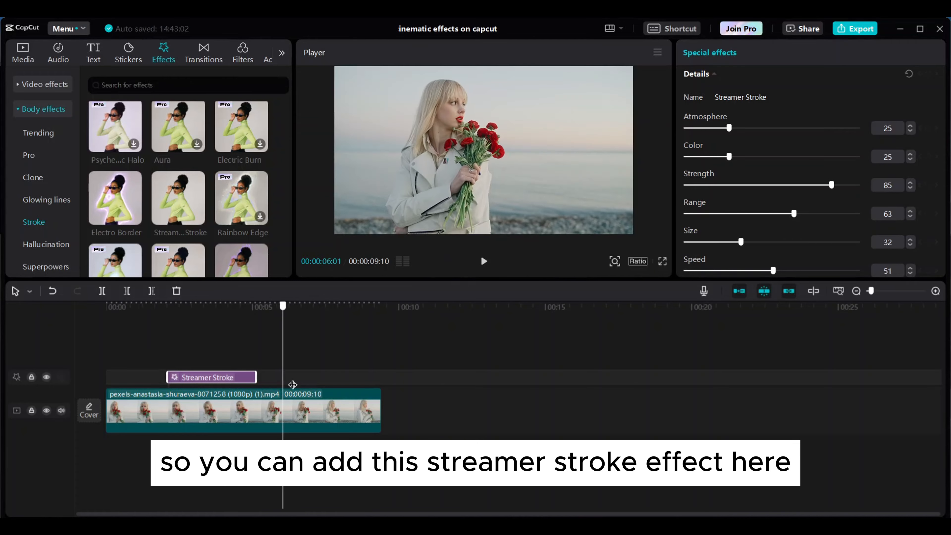
drag(275, 397, 245, 397)
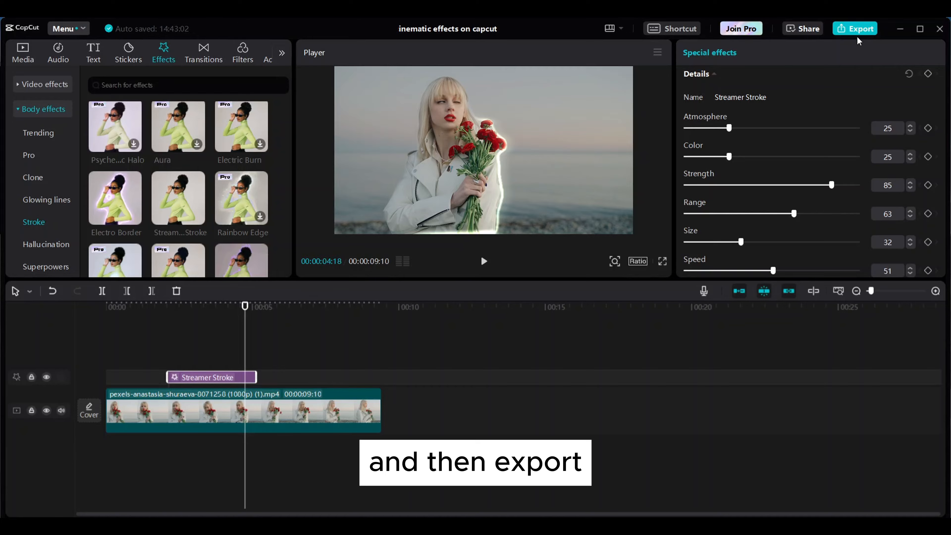
click(851, 30)
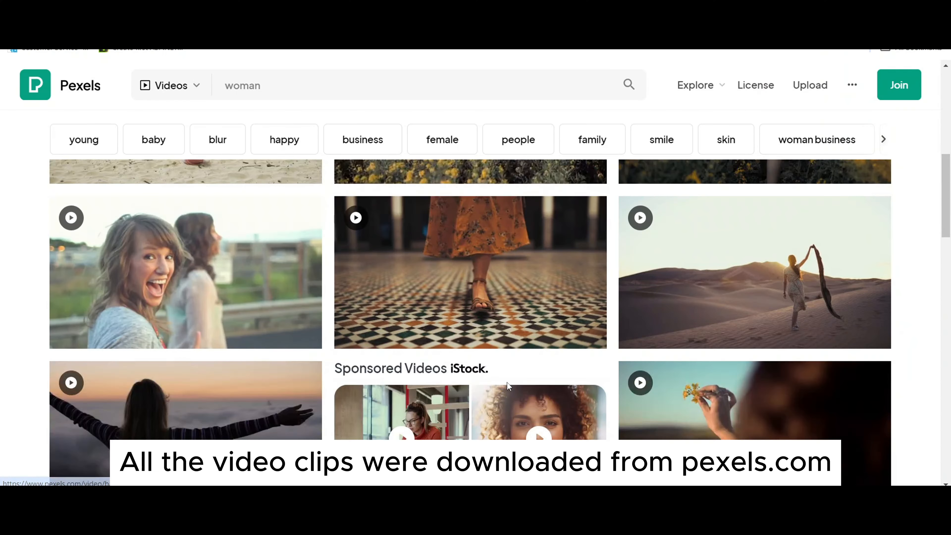
- Browse the Pexels video search results for woman clips
scroll(506, 382, down, 8)
scroll(508, 386, down, 3)
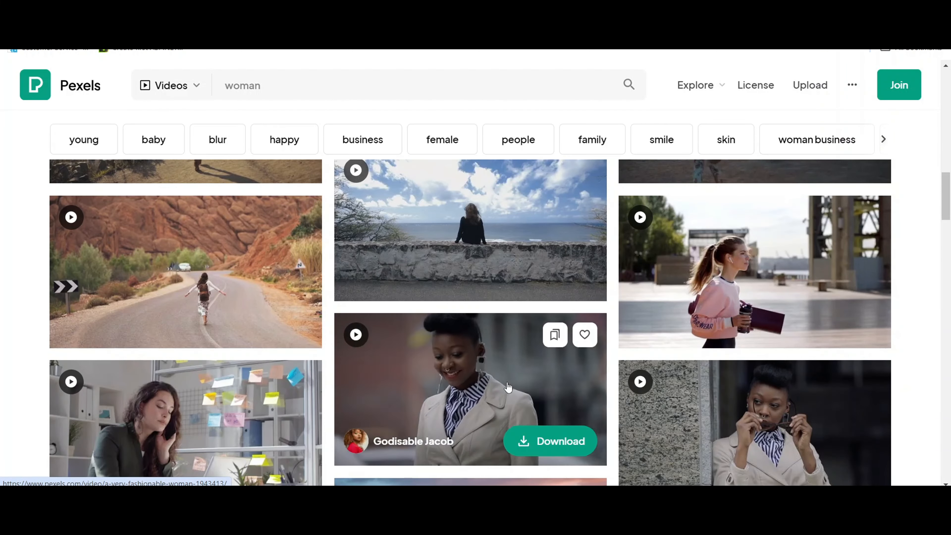
scroll(508, 387, down, 8)
scroll(508, 387, down, 1)
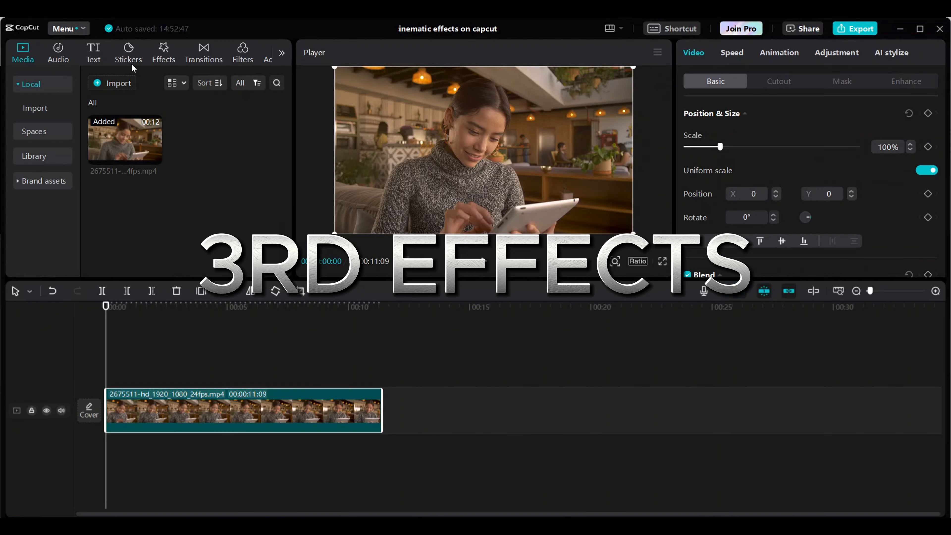
- Add the Retro DV effect from the Retro video effects at the start of the clip
click(166, 54)
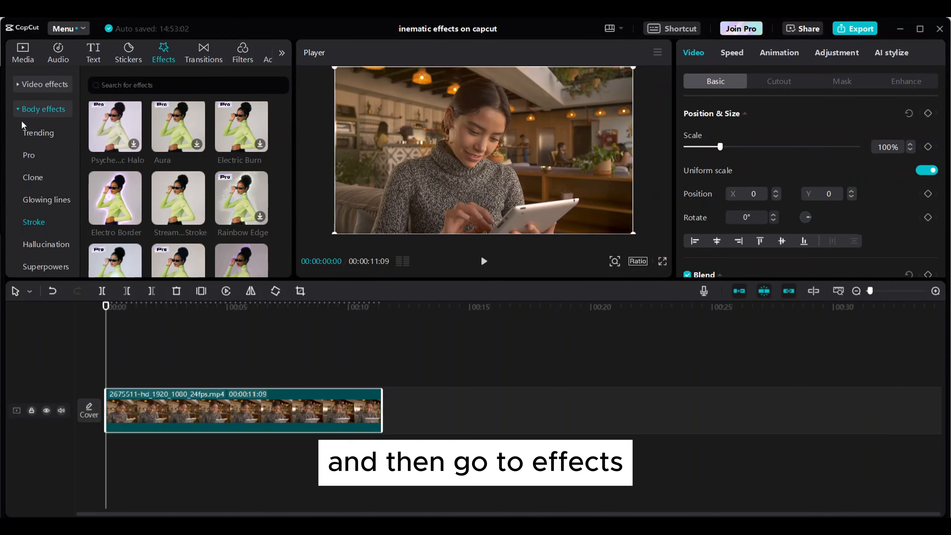
click(44, 83)
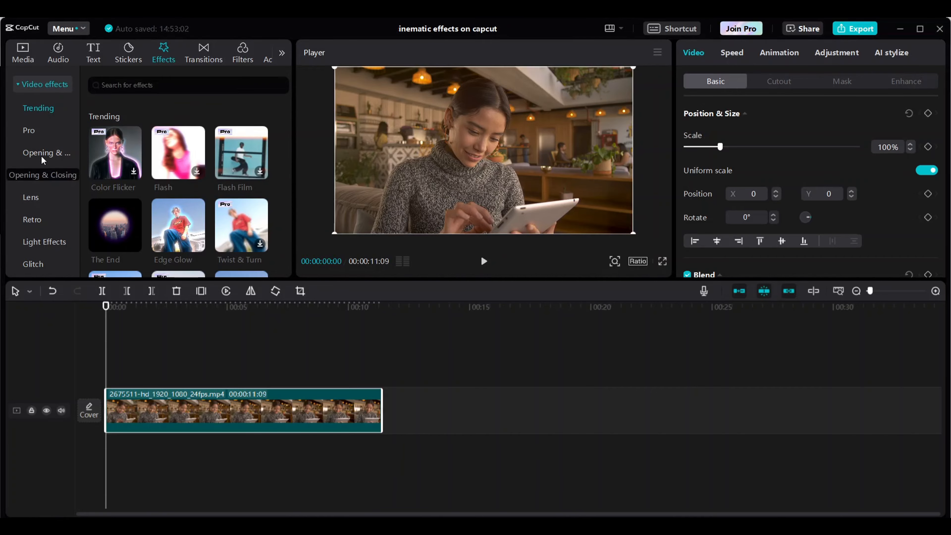
click(31, 198)
scroll(248, 181, down, 5)
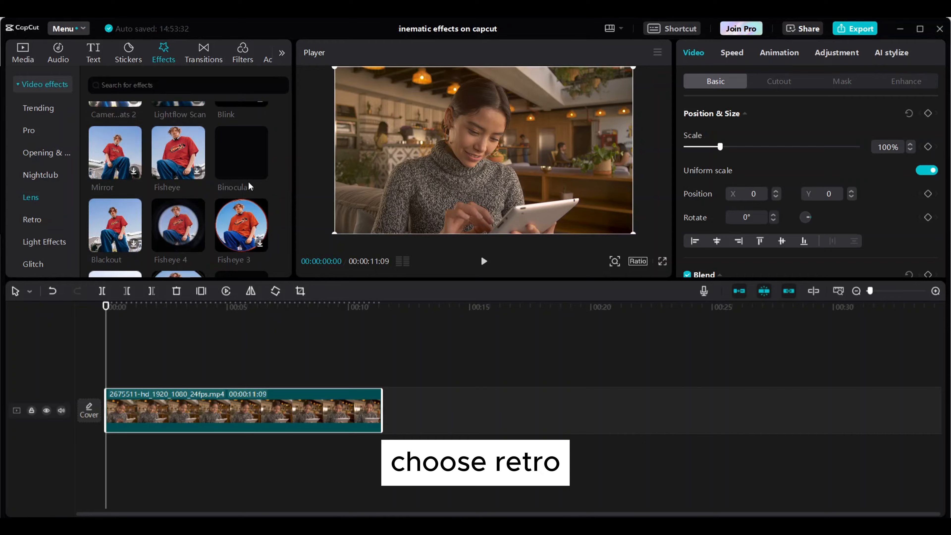
scroll(248, 181, down, 3)
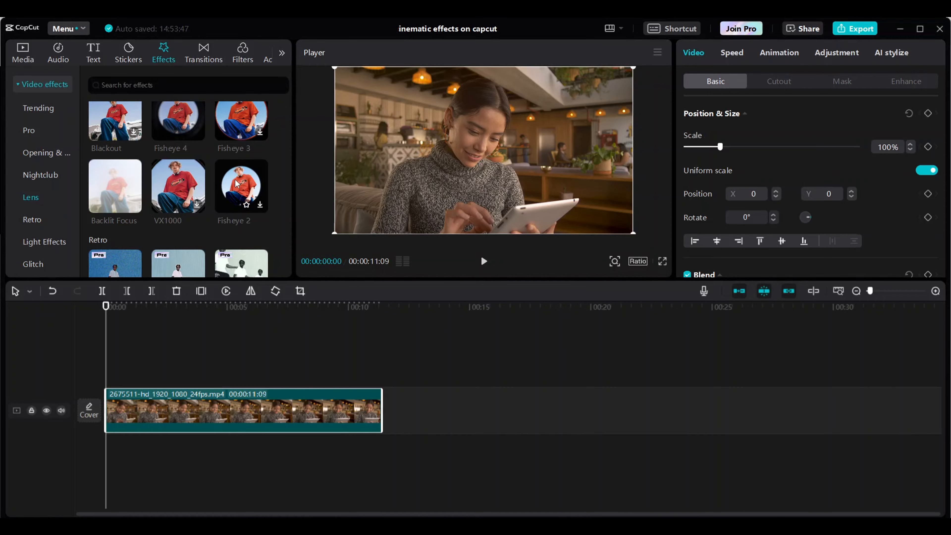
scroll(237, 184, down, 3)
click(186, 228)
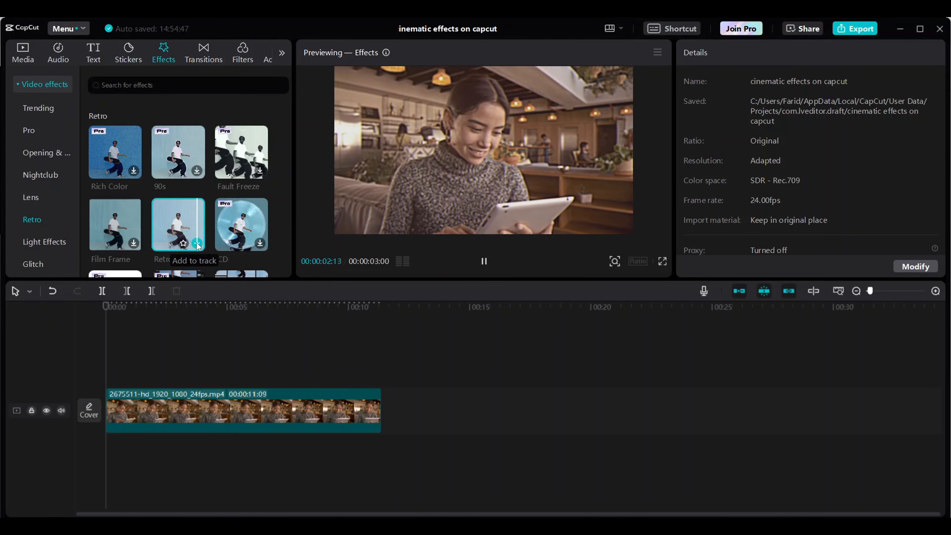
click(196, 243)
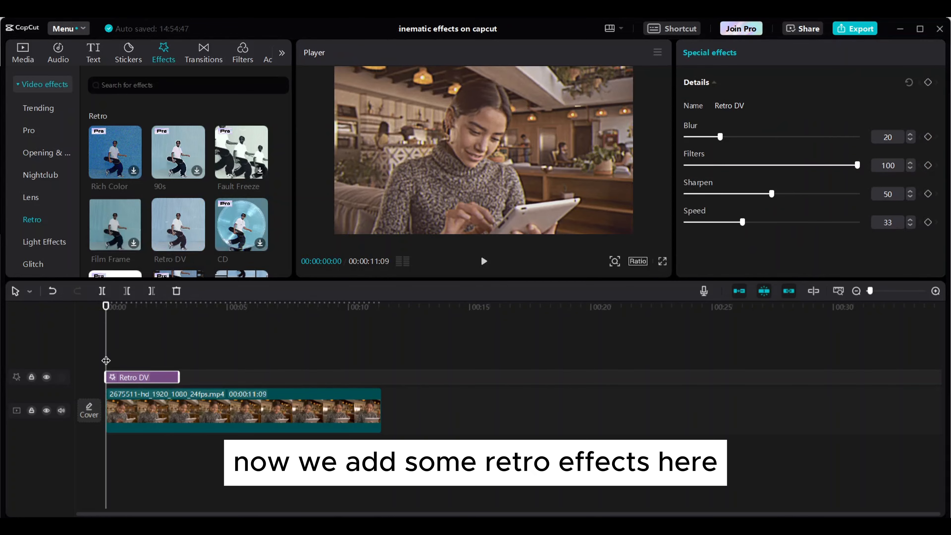
- Extend the Retro DV effect to about 5 seconds, set its Blur to 39, and preview it
drag(107, 358, 108, 378)
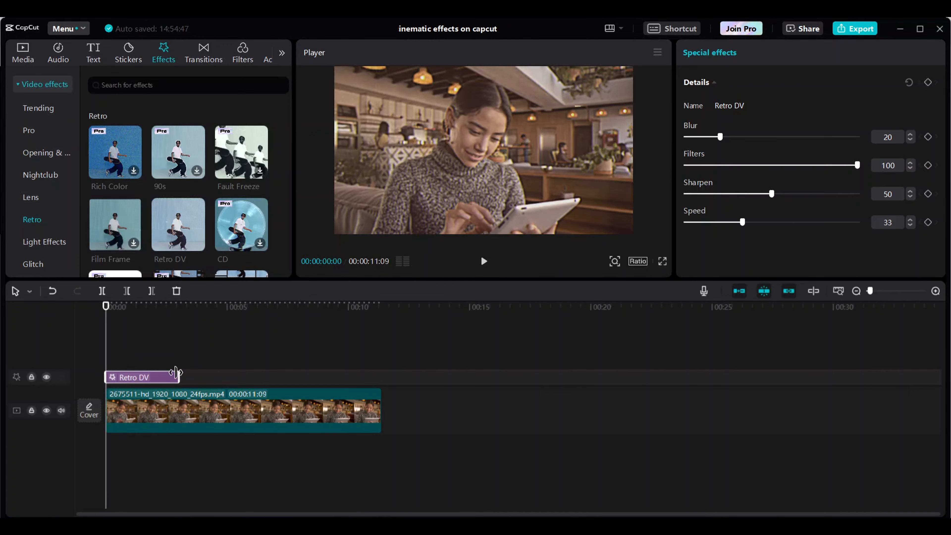
drag(181, 377, 235, 376)
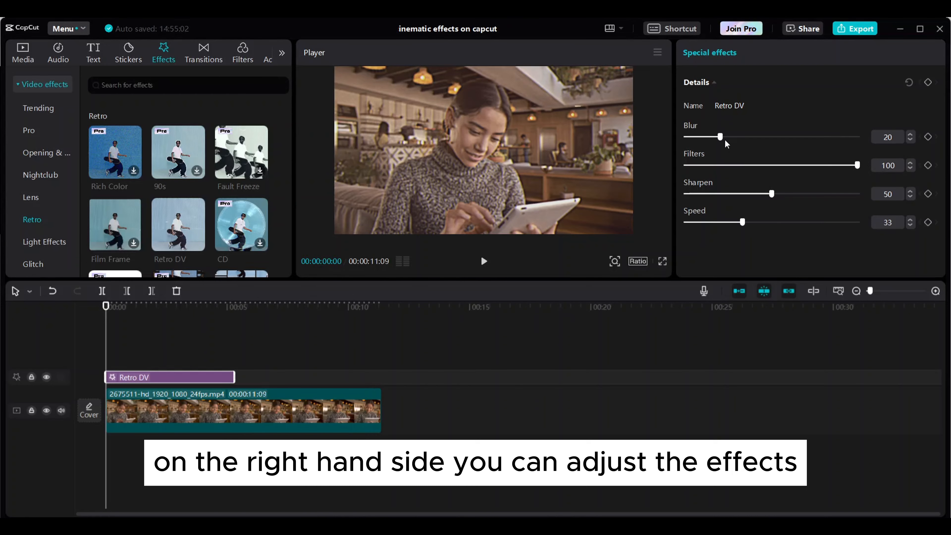
drag(742, 143, 753, 145)
drag(107, 352, 175, 379)
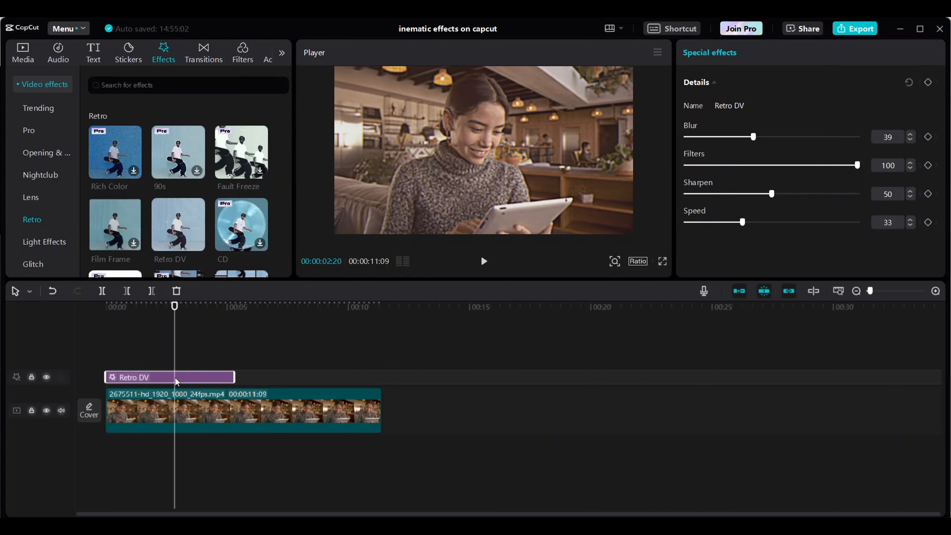
- Add the Portrait Open effect from the Opening & Closing video effects above the Retro DV effect
click(50, 154)
scroll(190, 185, down, 3)
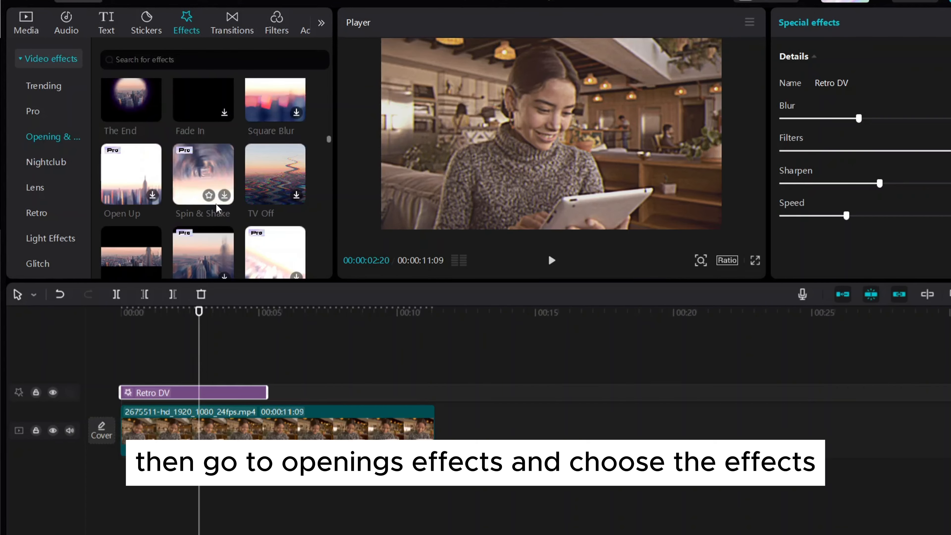
scroll(217, 208, down, 2)
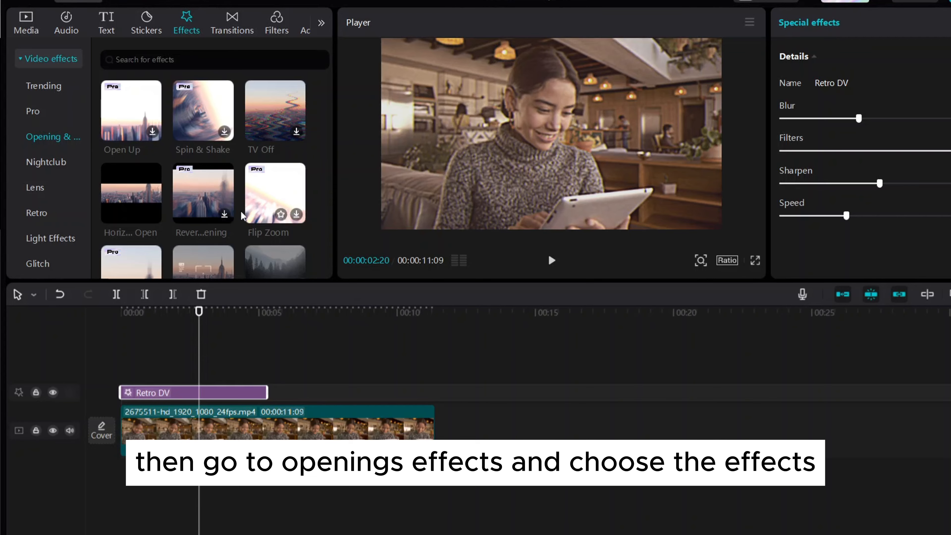
scroll(245, 222, down, 3)
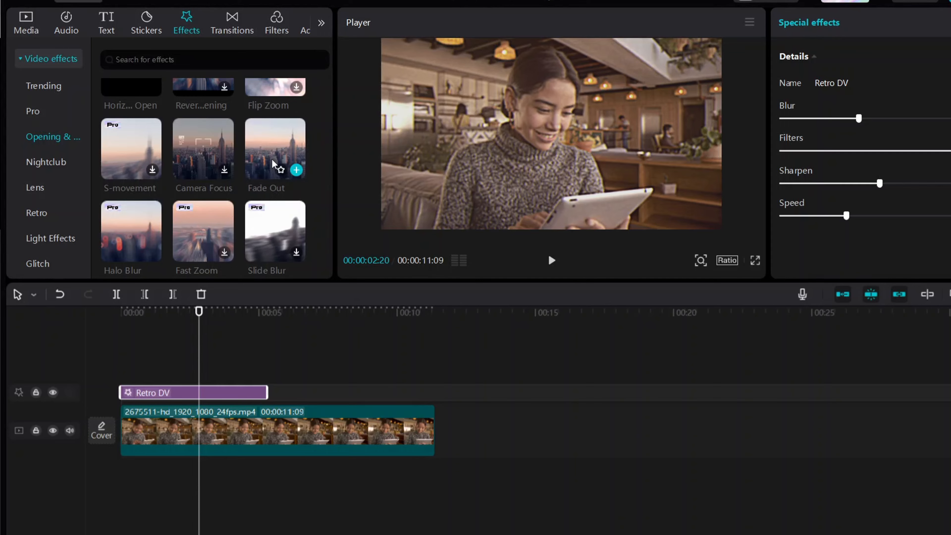
scroll(273, 165, down, 3)
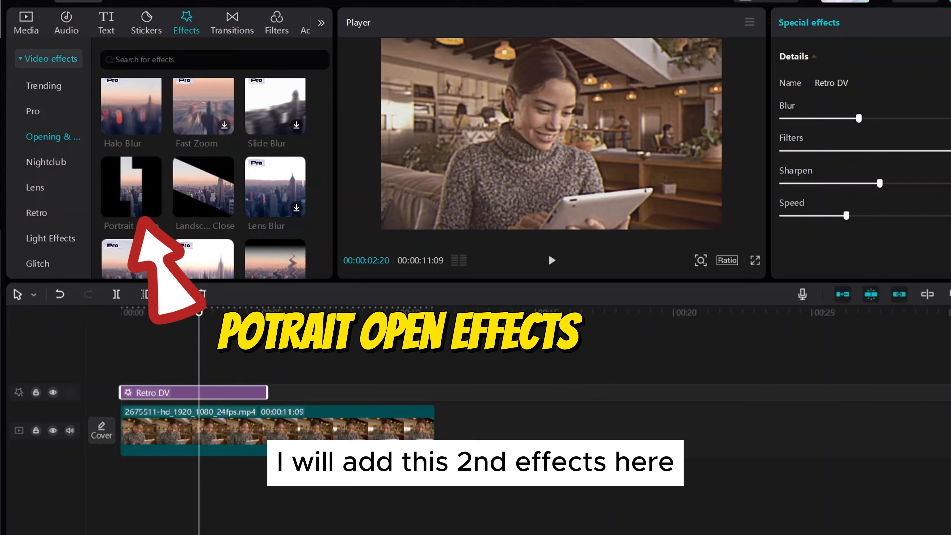
click(152, 206)
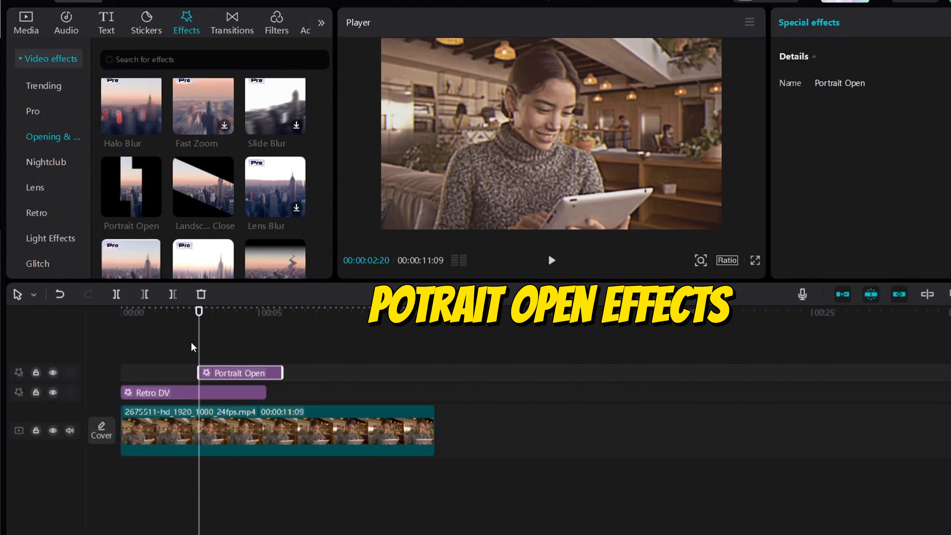
- Stretch the Portrait Open effect from the start of the timeline to the end of the clip
drag(198, 349, 96, 361)
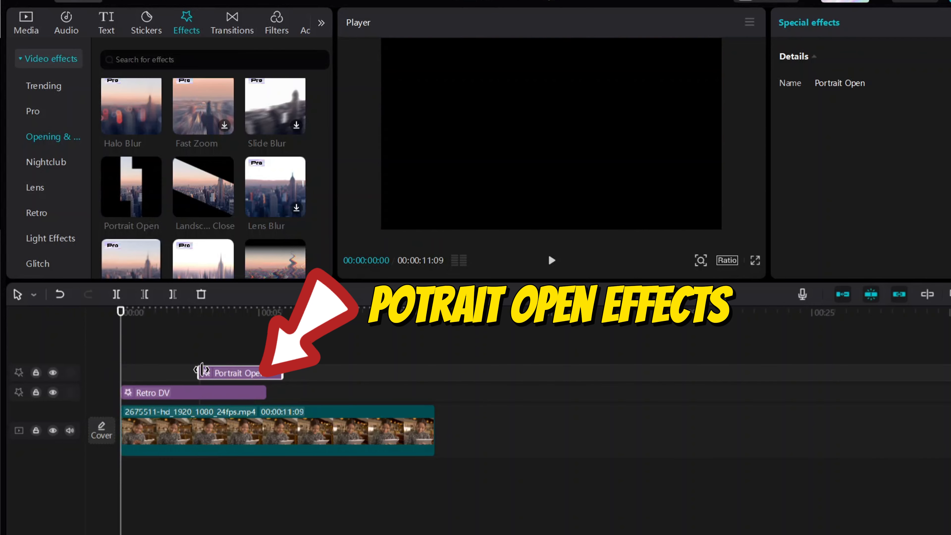
drag(203, 370, 122, 370)
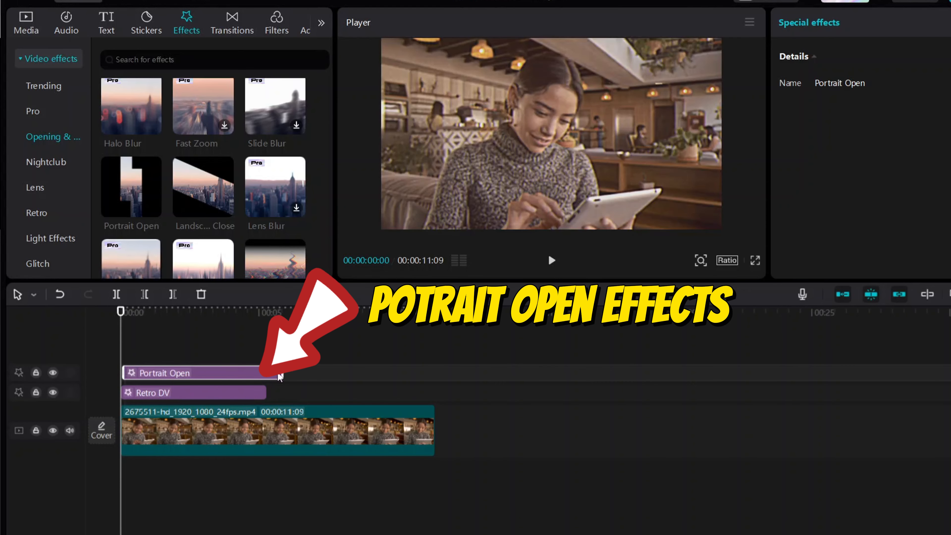
drag(280, 377, 433, 375)
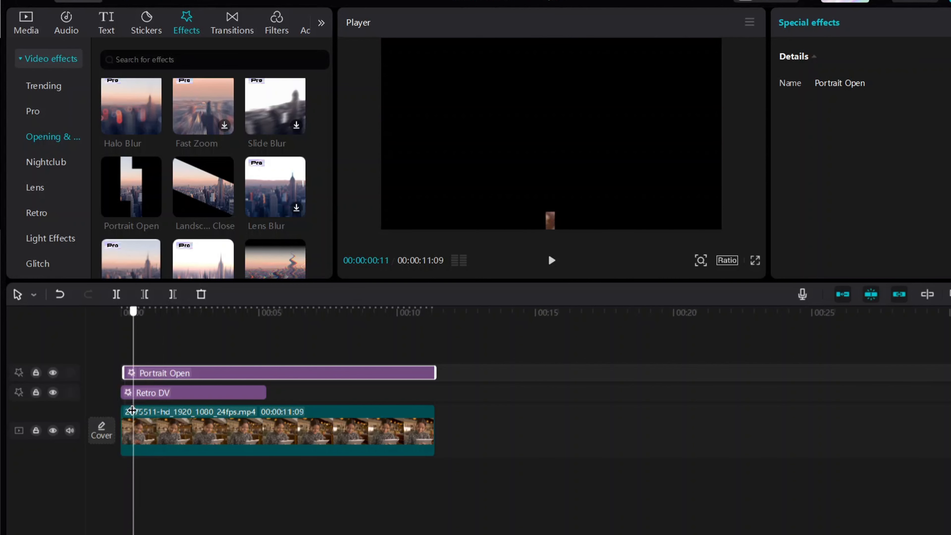
- Play back the clip with its combined effects and open the export settings
click(551, 261)
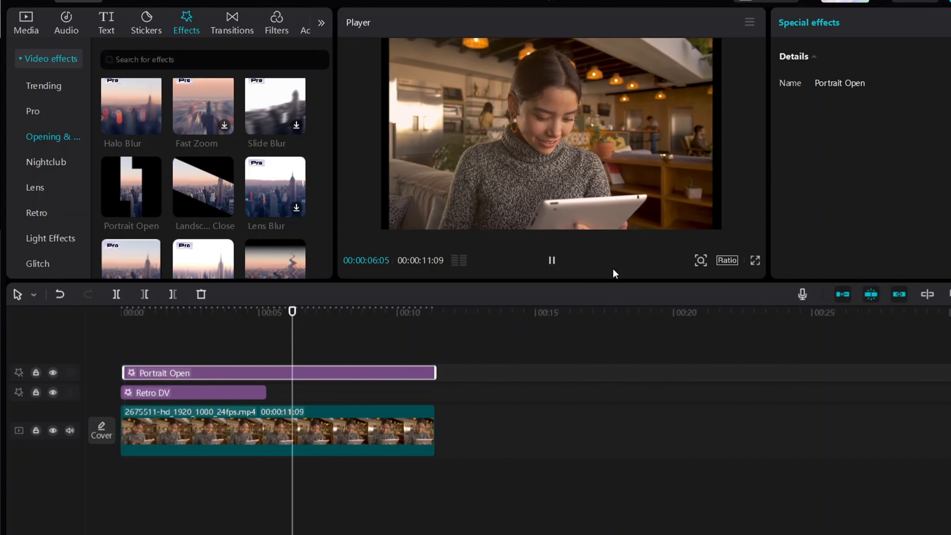
click(552, 260)
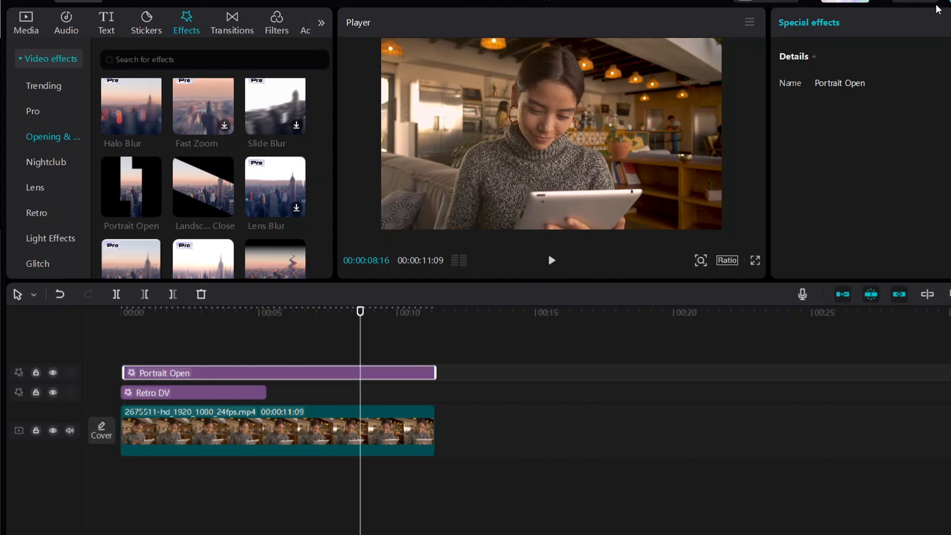
click(950, 1)
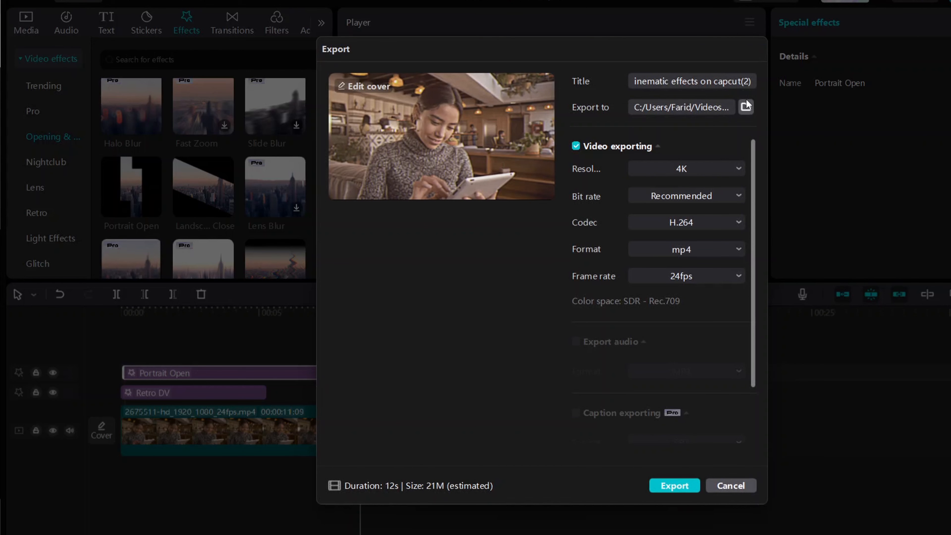